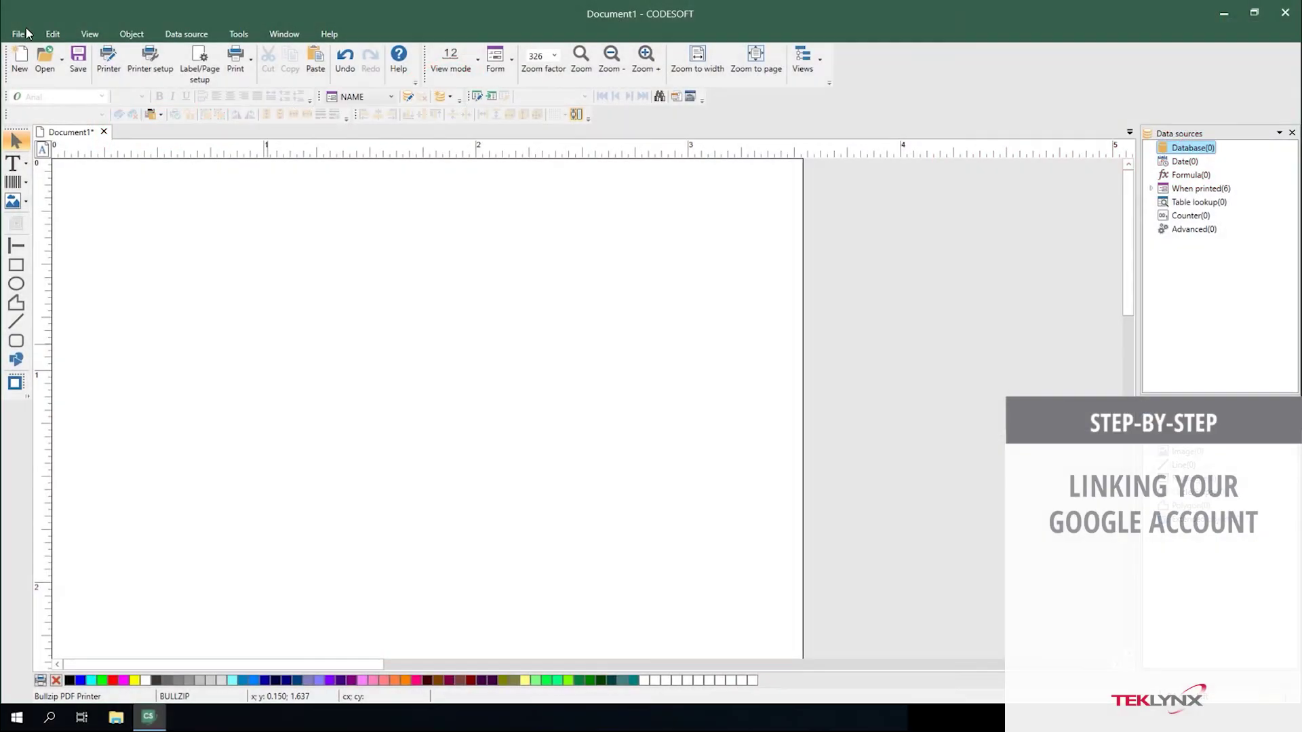
From File > Open > Google Drive, begin adding a new Google account to bring up Google sign-in
{"action": "left_click", "coordinate": [19, 34]}
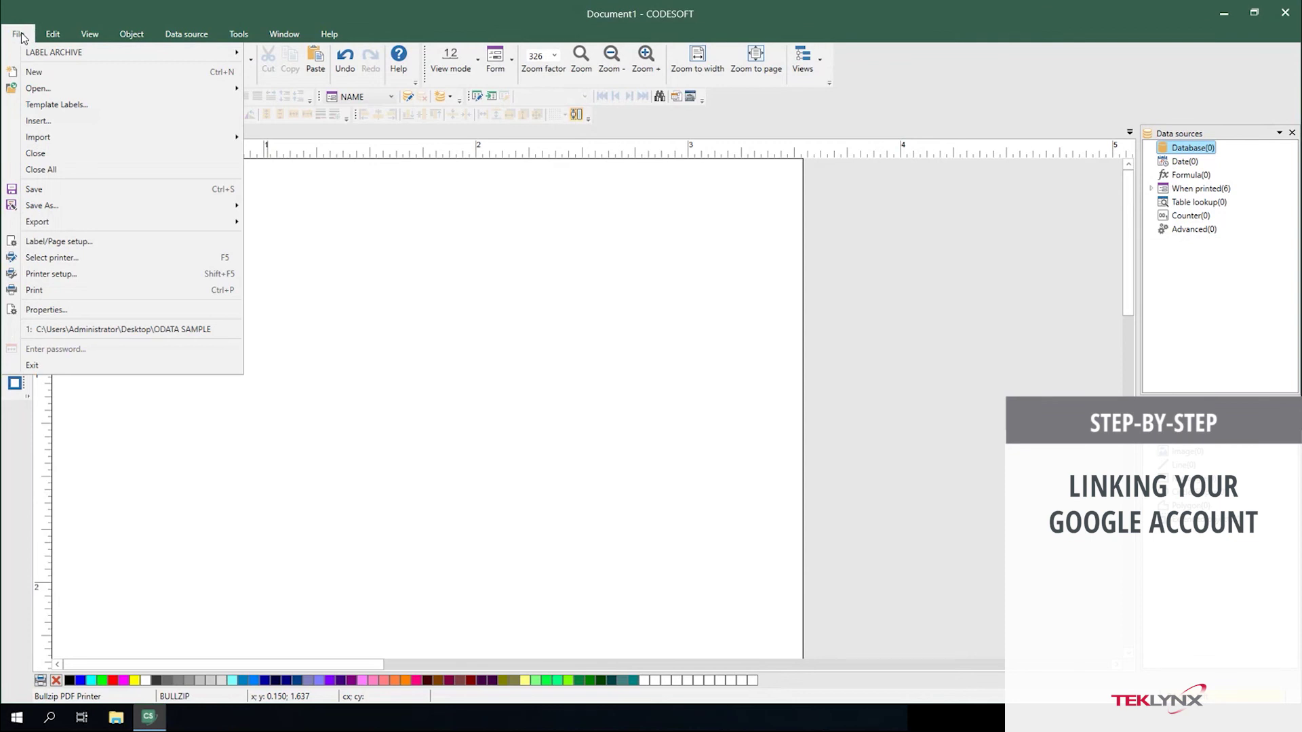
{"action": "mouse_move", "coordinate": [187, 91]}
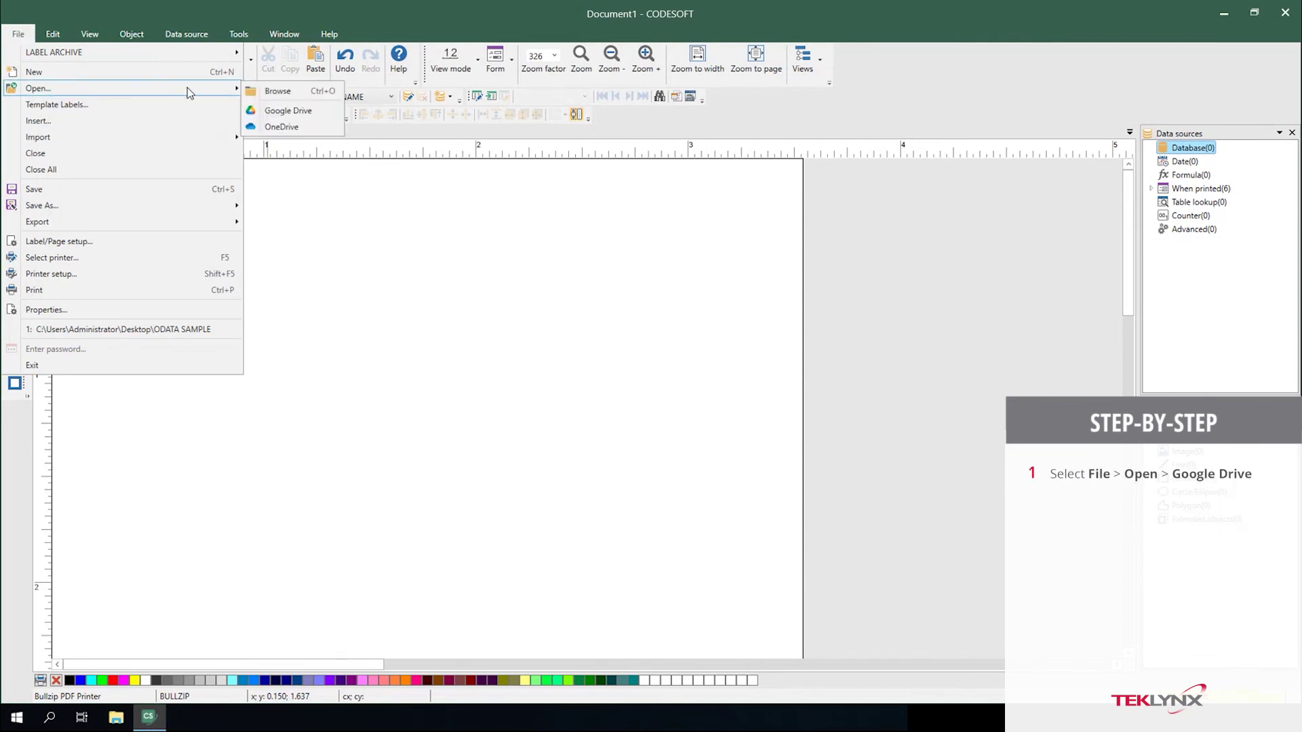
{"action": "left_click", "coordinate": [282, 111]}
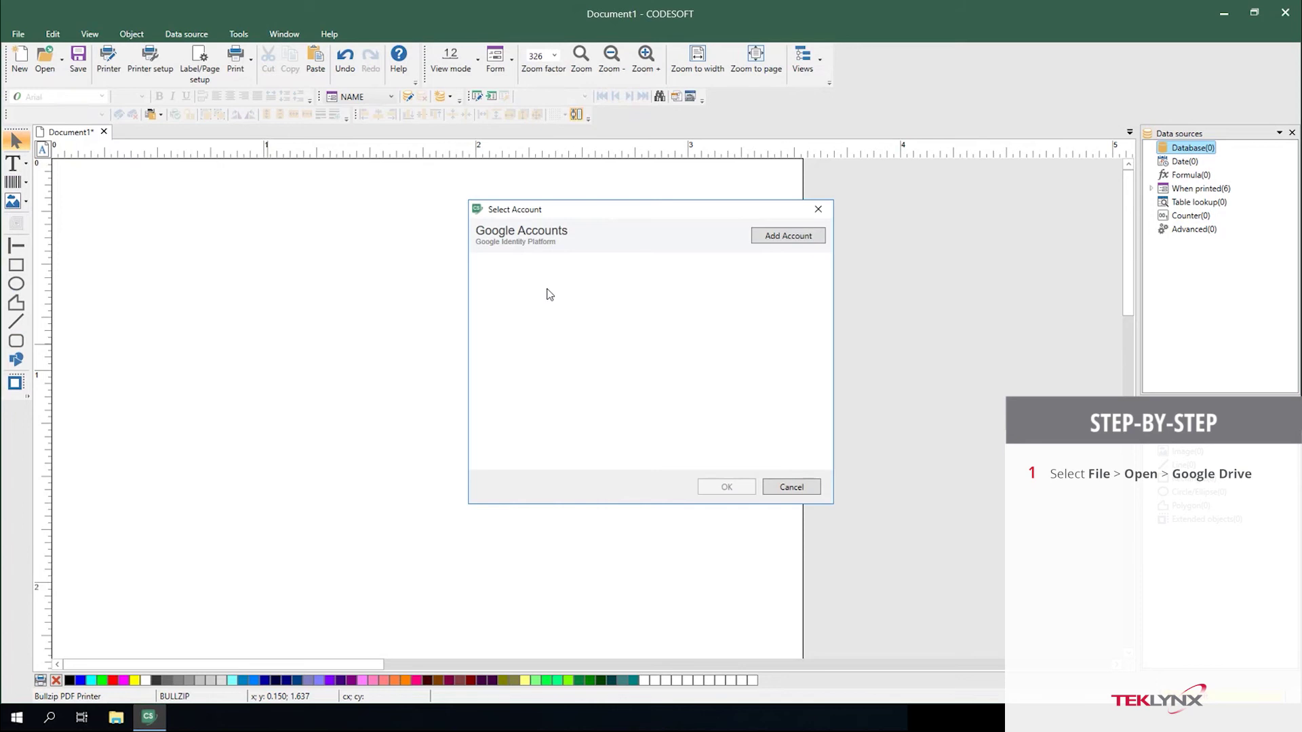
{"action": "left_click", "coordinate": [786, 235]}
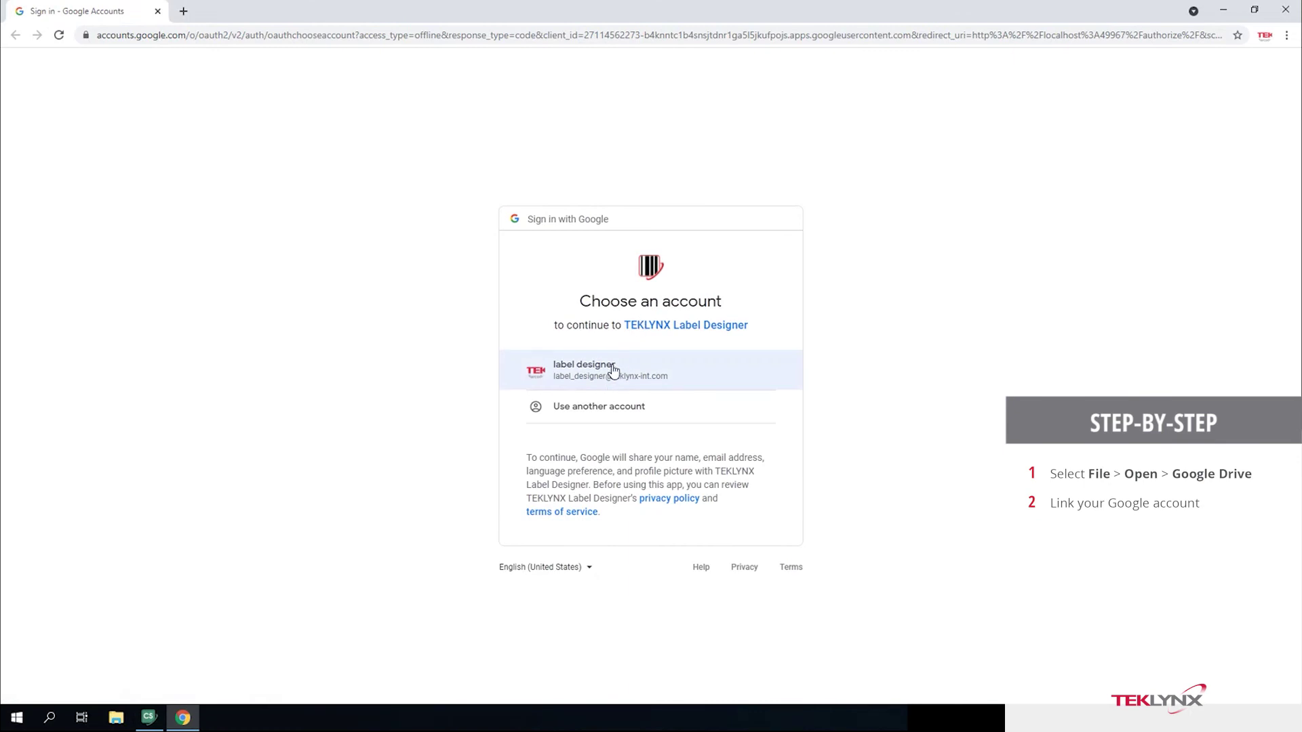
Sign in with the listed Google account, allow TEKLYNX Label Designer access, and close Chrome
{"action": "left_click", "coordinate": [614, 371]}
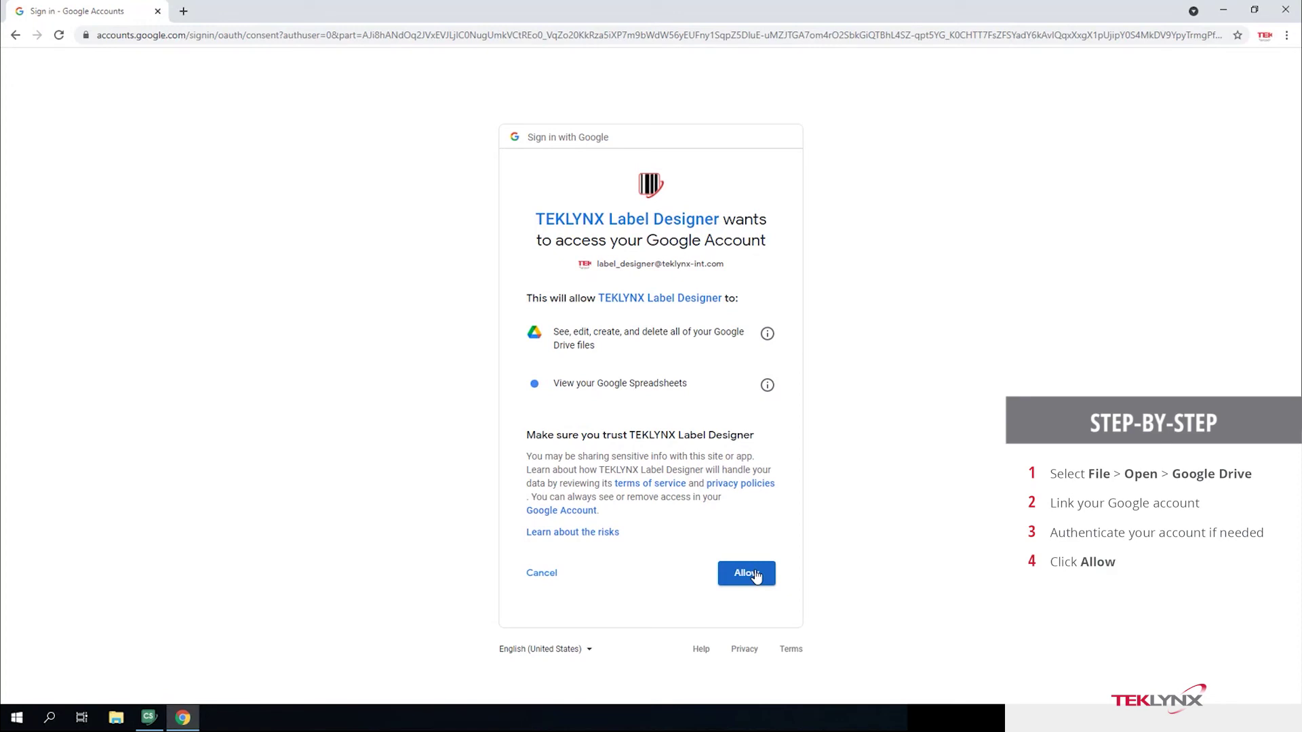
{"action": "left_click", "coordinate": [752, 574]}
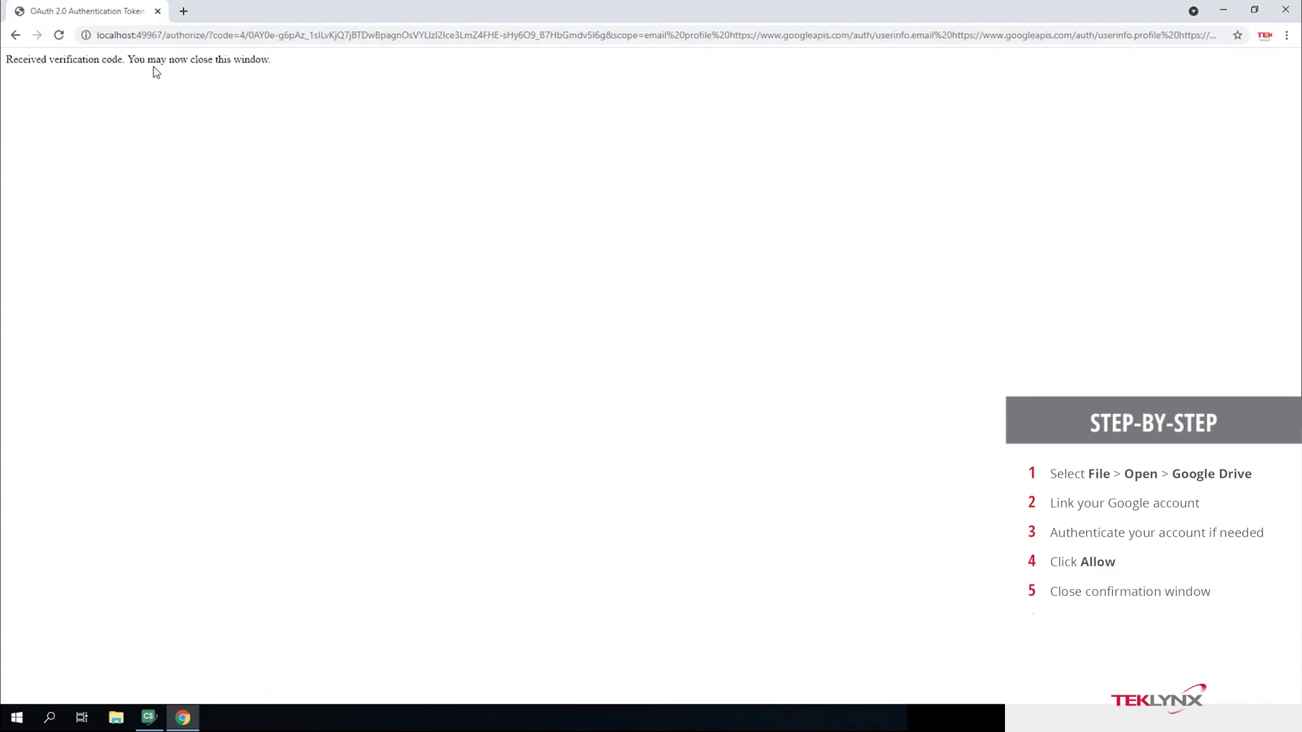
{"action": "left_click", "coordinate": [1292, 9]}
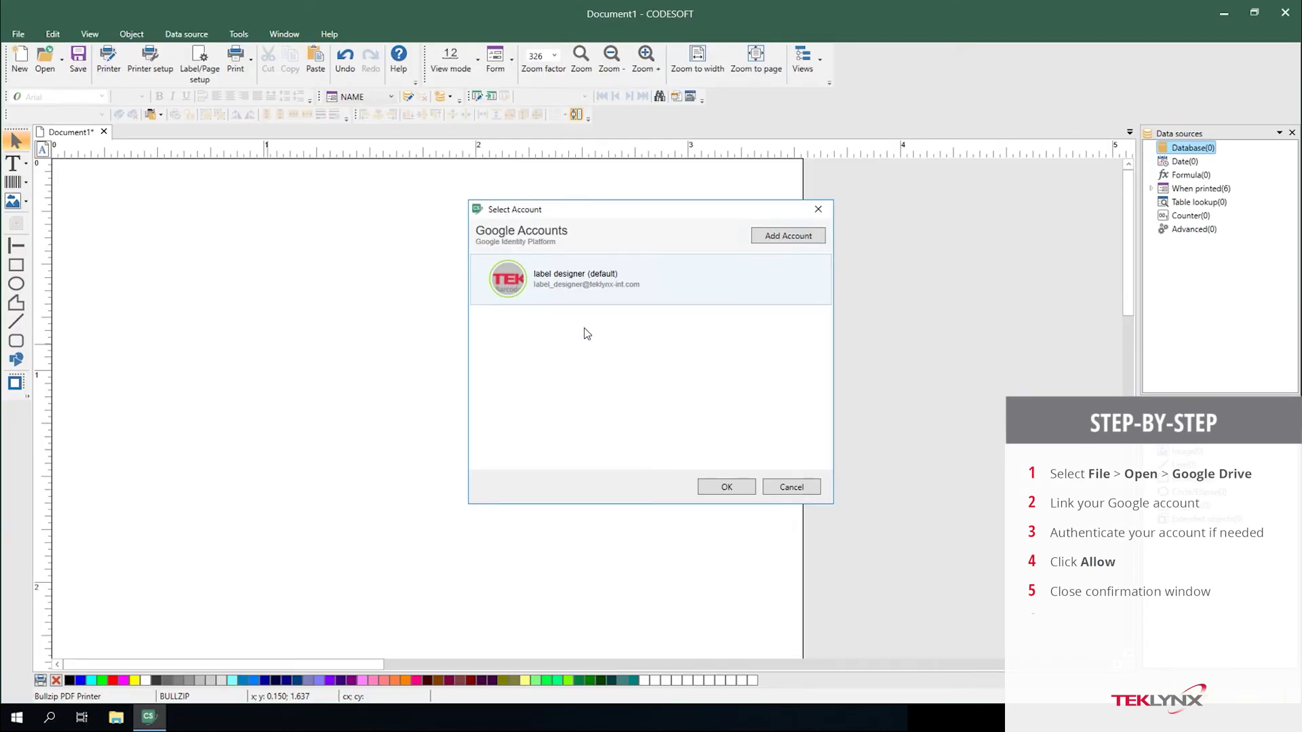
Accept the newly linked default Google account in the Select Account dialog
{"action": "left_click", "coordinate": [725, 487]}
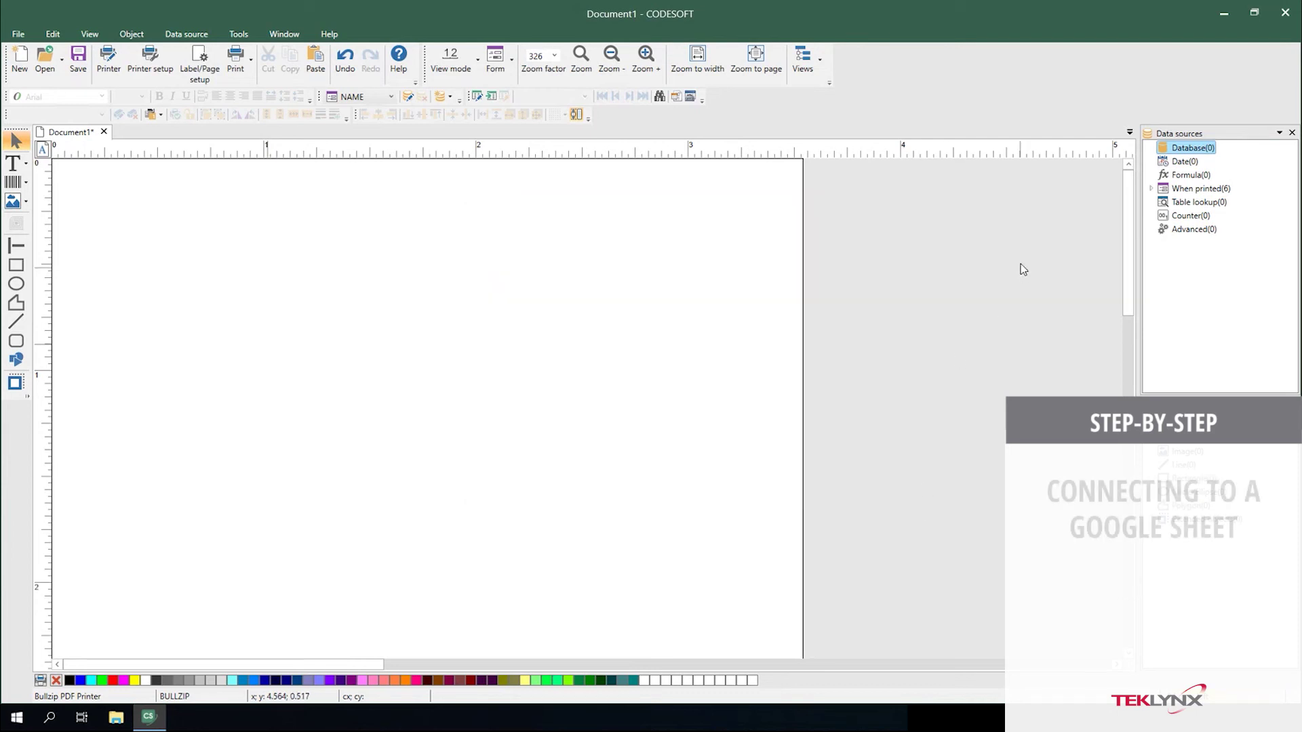
Create a new Google Sheets database query connection named 'GOOGLE SHEET TOYS'
{"action": "right_click", "coordinate": [1195, 151]}
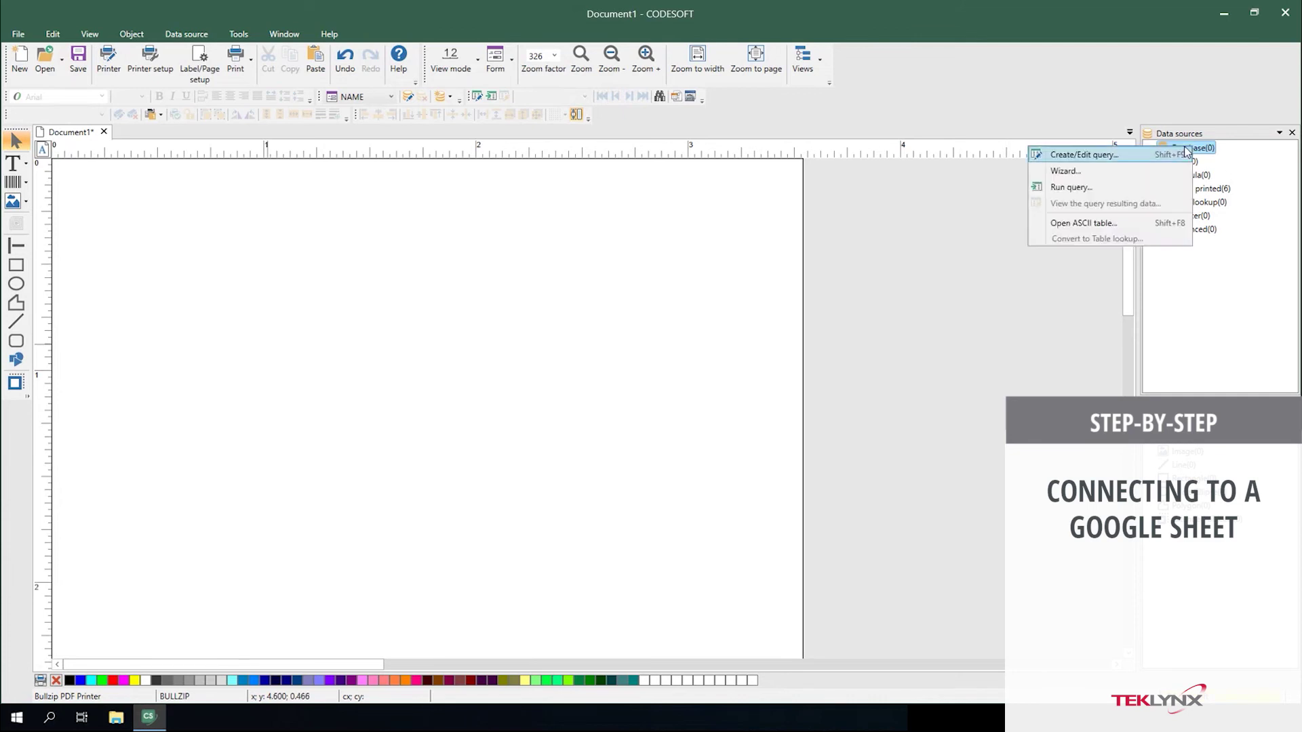
{"action": "left_click", "coordinate": [1082, 156]}
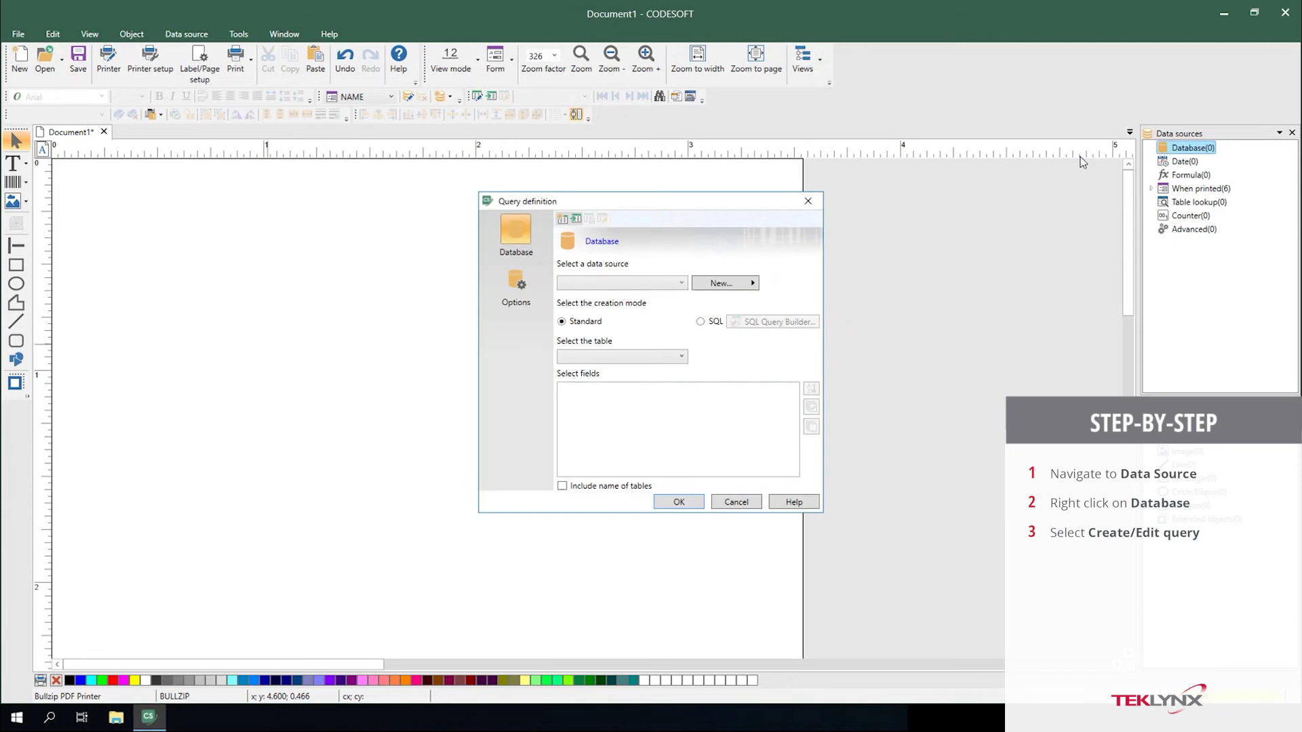
{"action": "left_click", "coordinate": [731, 287]}
{"action": "left_click", "coordinate": [797, 337]}
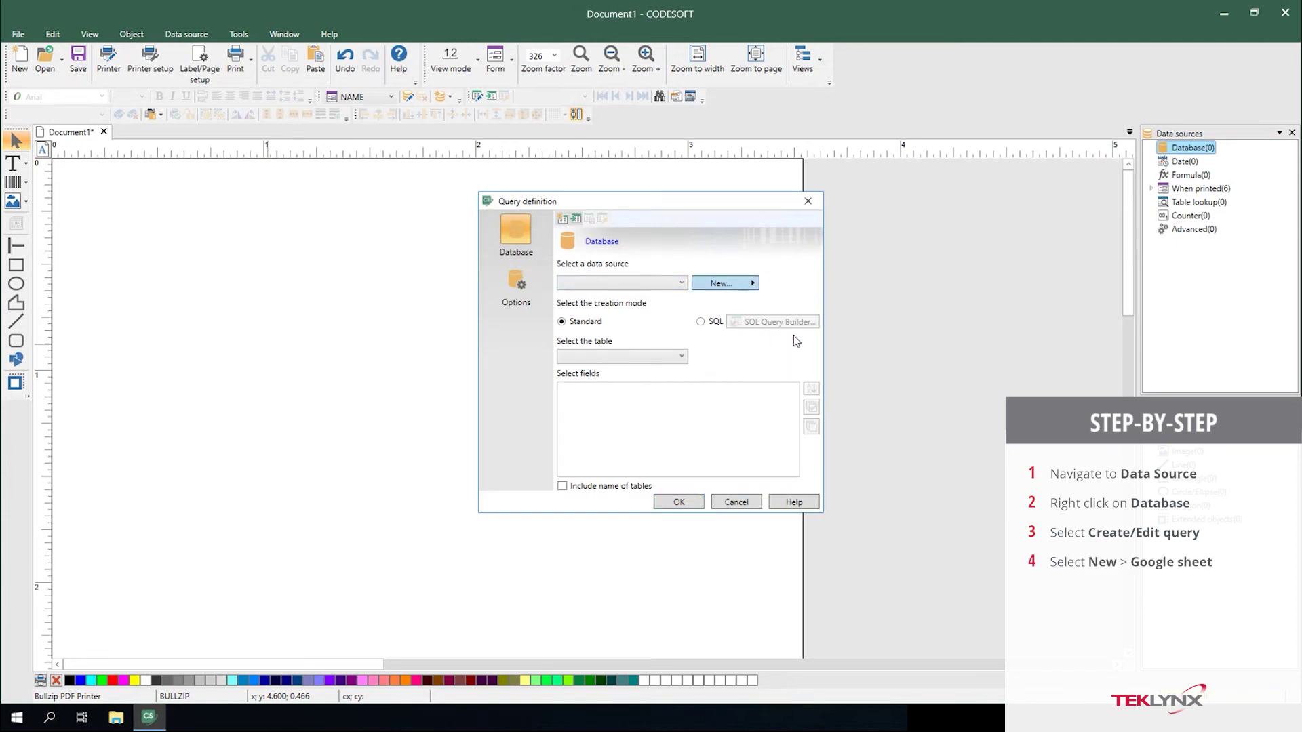
{"action": "left_click_drag", "start_coordinate": [696, 269], "coordinate": [581, 272]}
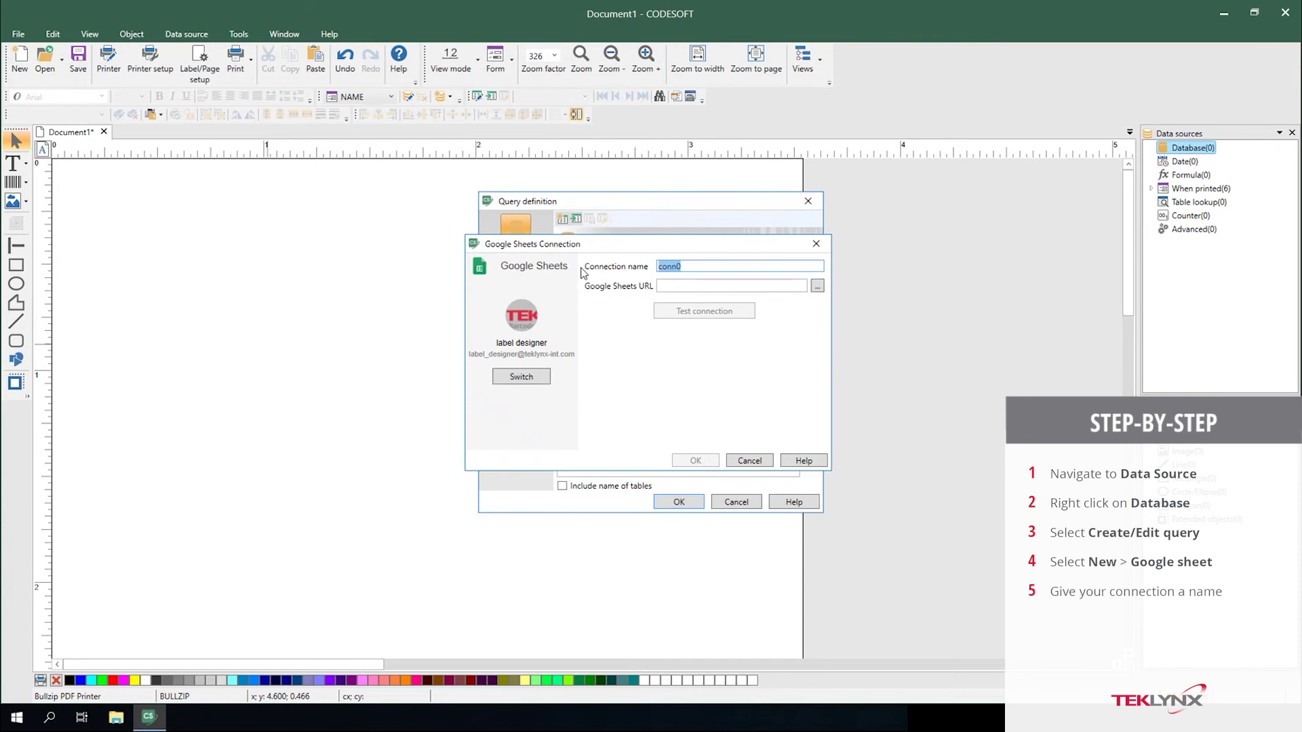
{"action": "type", "text": "GOOGLE SHEET"}
{"action": "type", "text": " TOYS"}
Link the connection to the TOYS spreadsheet on Drive, test it successfully, and save it
{"action": "left_click", "coordinate": [817, 285]}
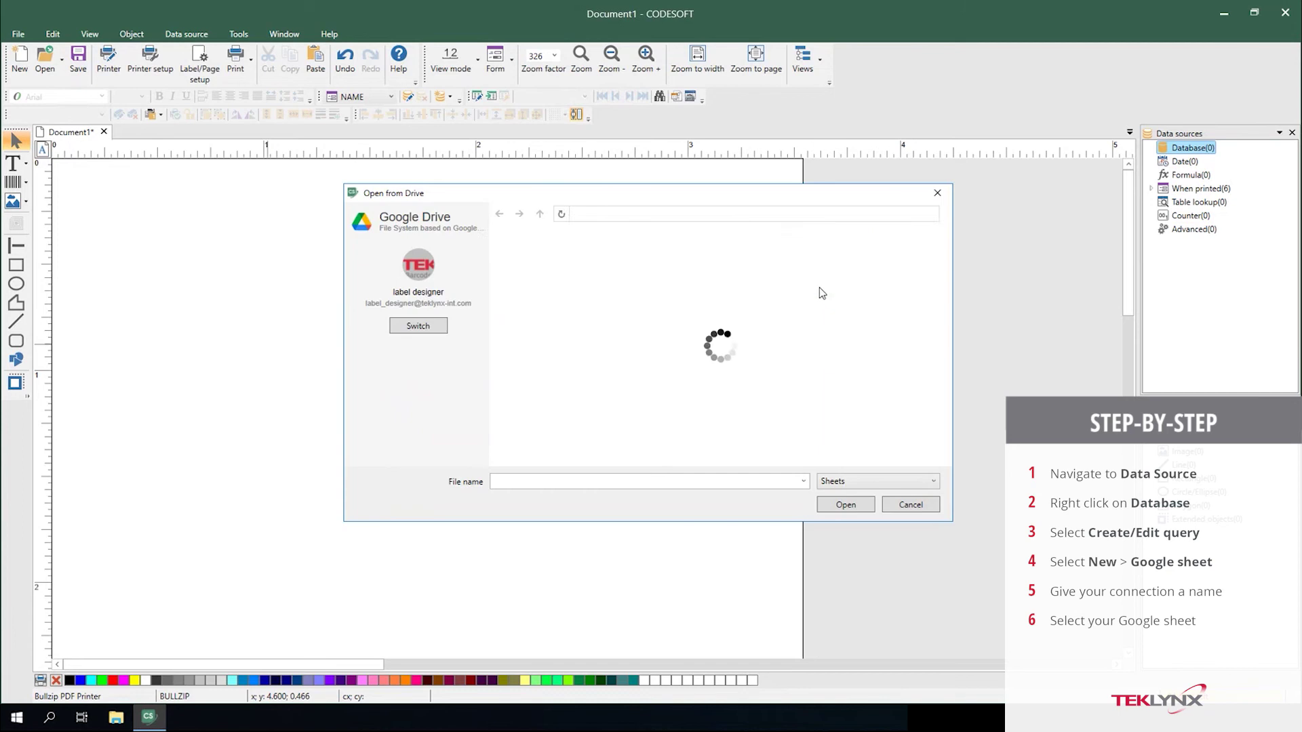
{"action": "left_click", "coordinate": [547, 267]}
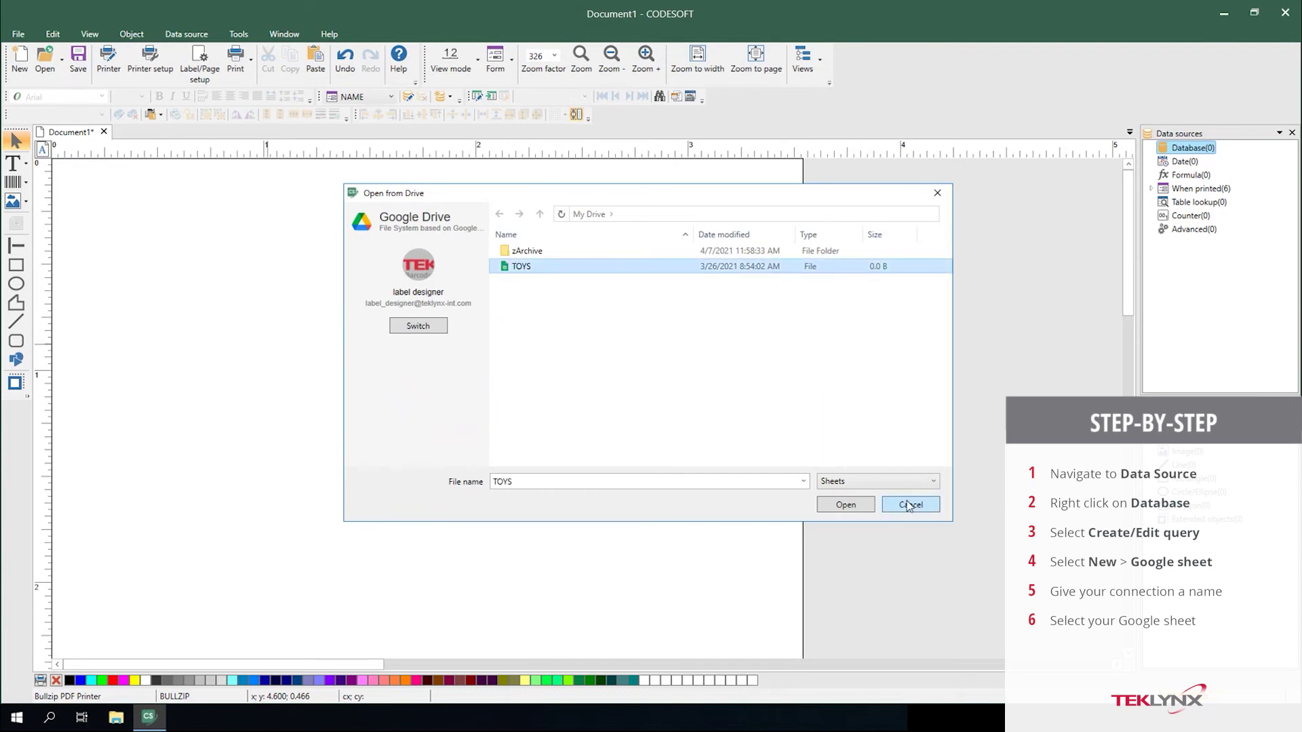
{"action": "left_click", "coordinate": [835, 506]}
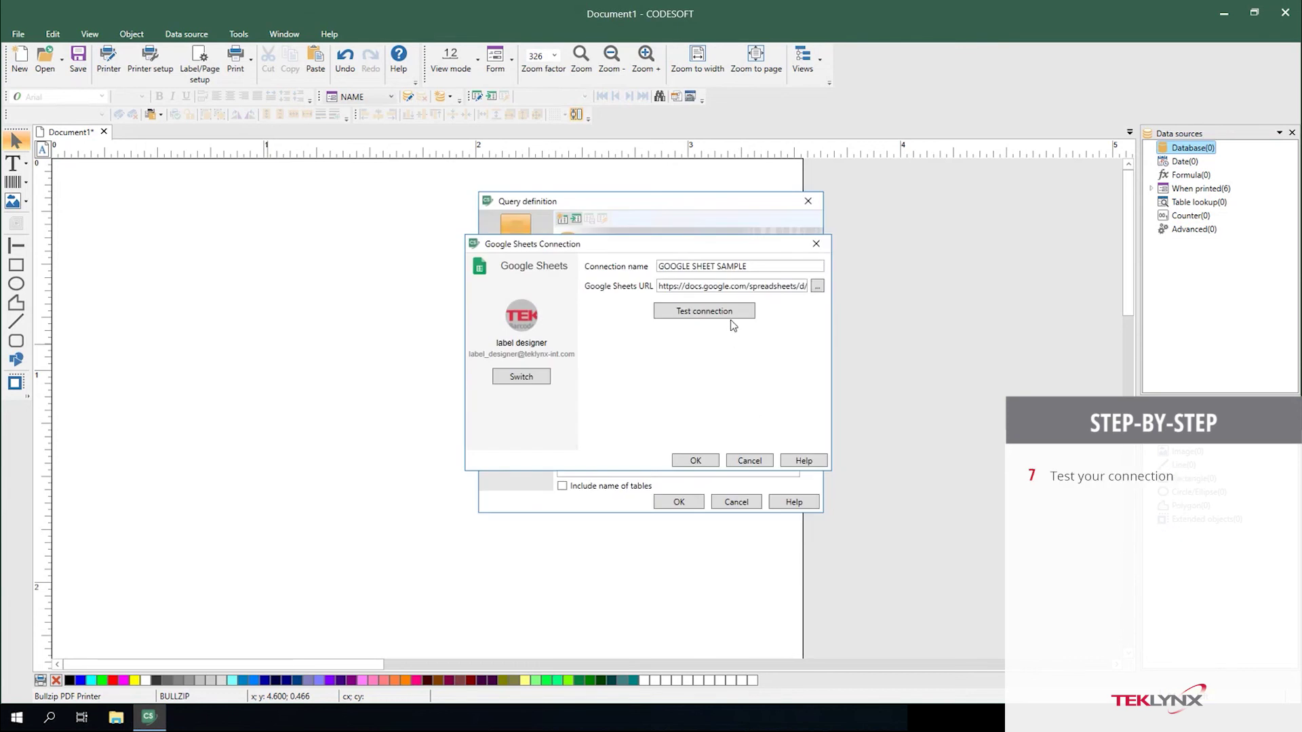
{"action": "left_click", "coordinate": [712, 312]}
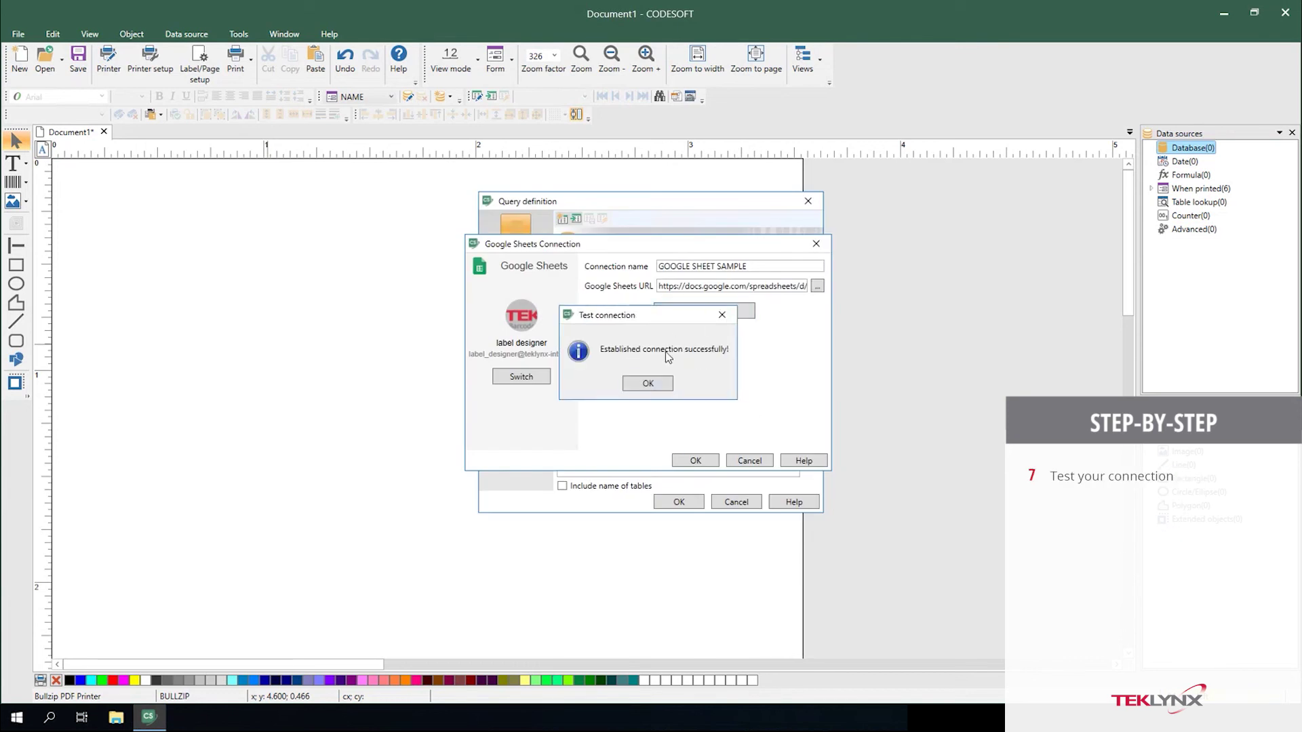
{"action": "left_click", "coordinate": [649, 384]}
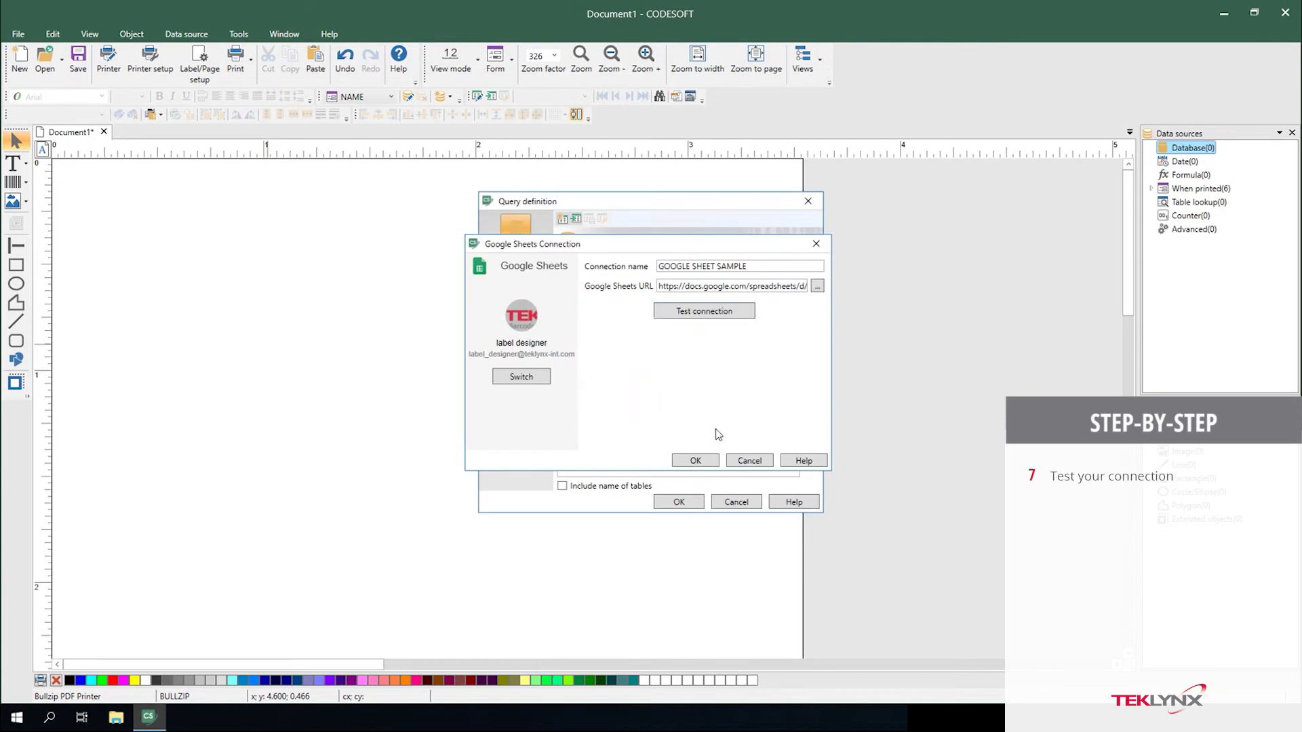
{"action": "left_click", "coordinate": [701, 462]}
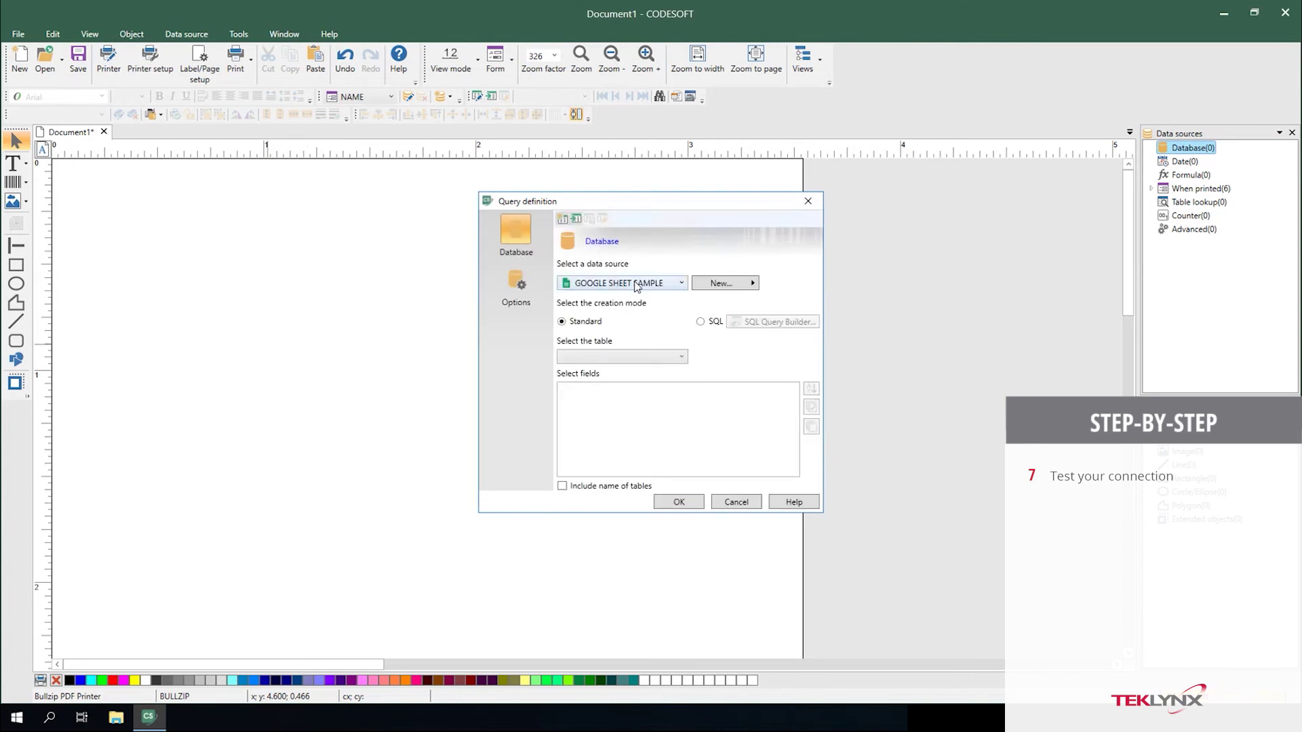
Select the TOYS table with all of its fields and confirm the query definition
{"action": "left_click", "coordinate": [672, 357]}
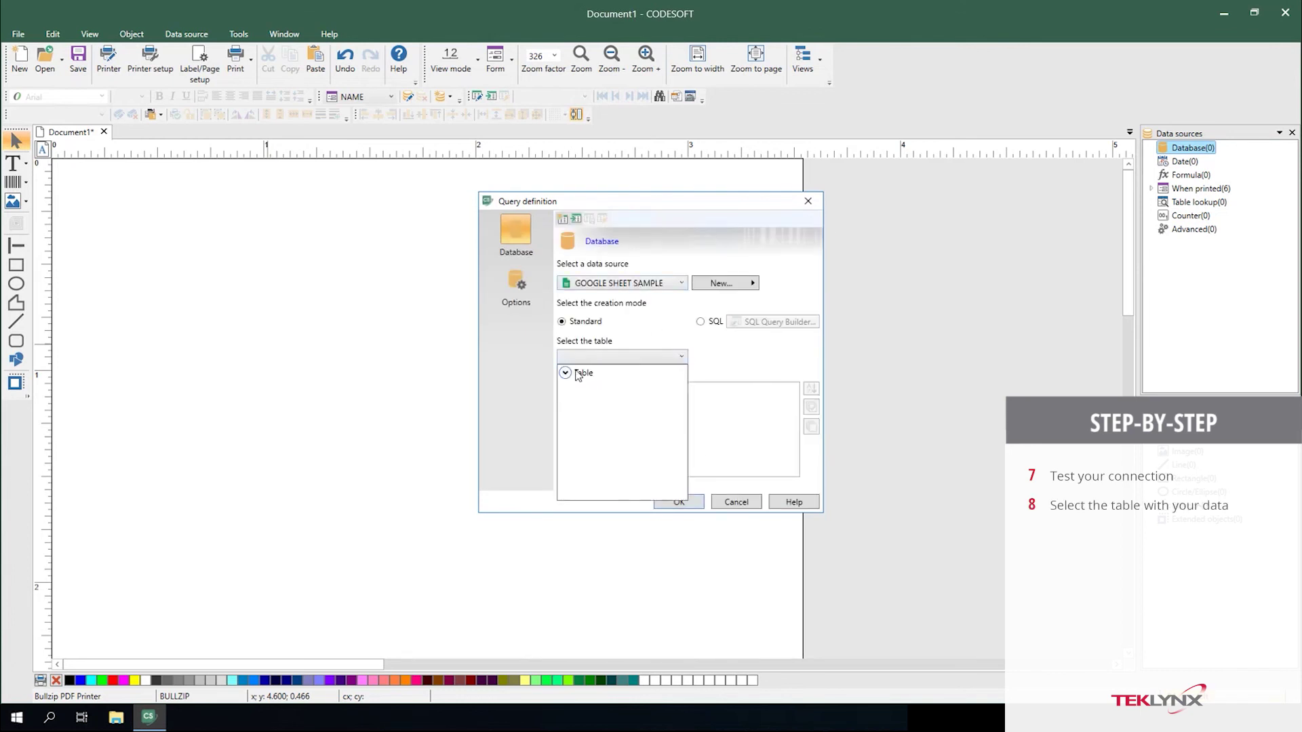
{"action": "left_click", "coordinate": [583, 386]}
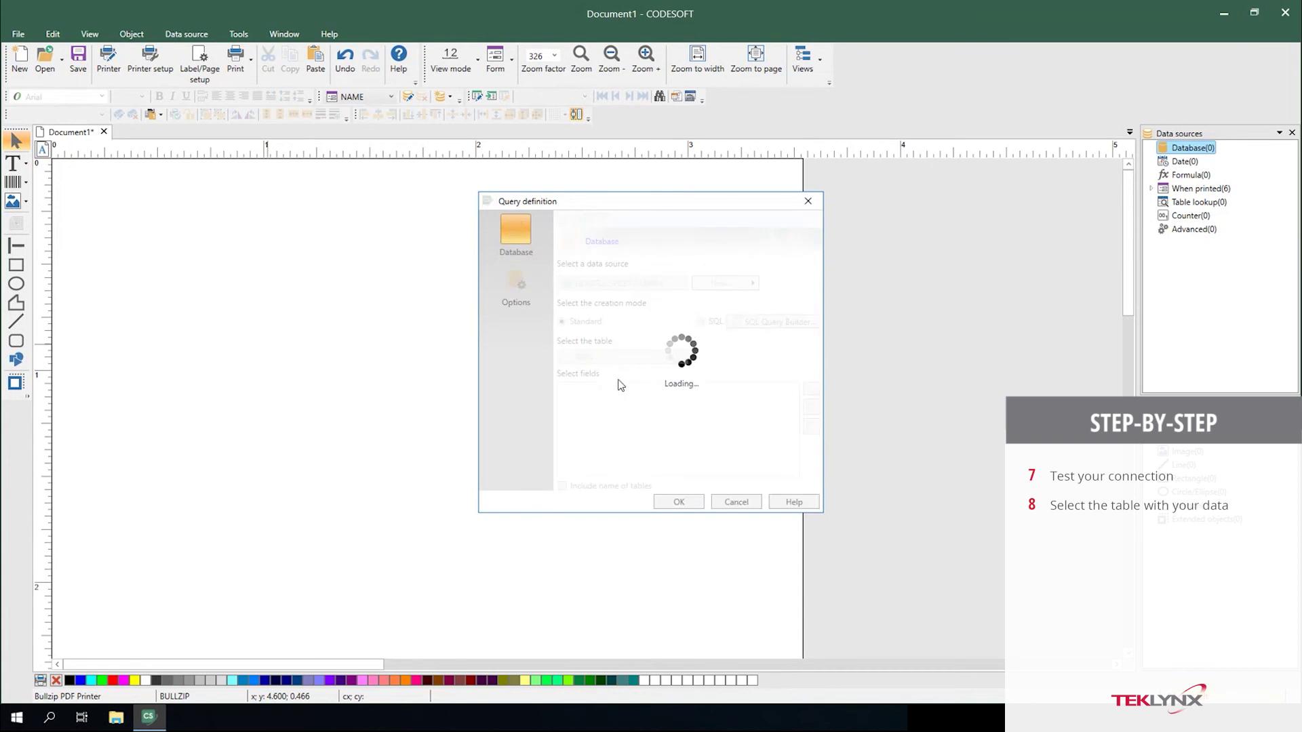
{"action": "left_click", "coordinate": [812, 407]}
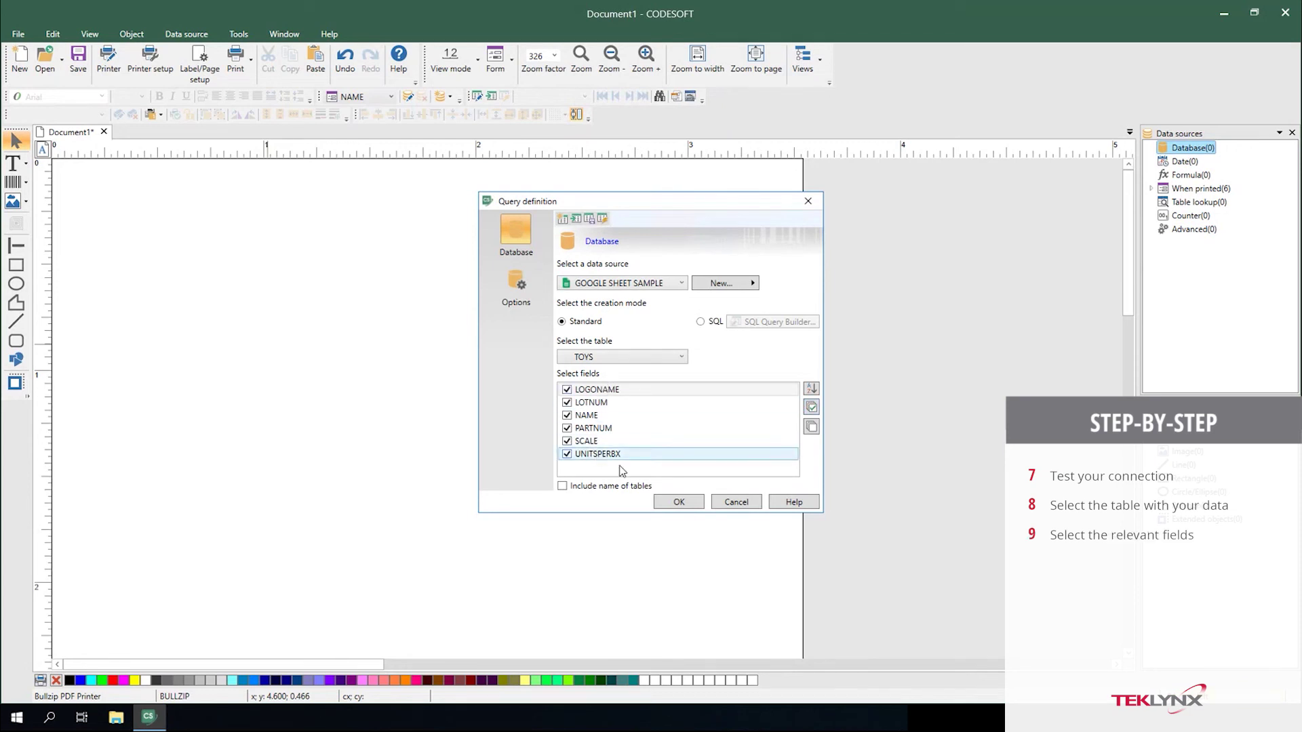
{"action": "left_click", "coordinate": [686, 503]}
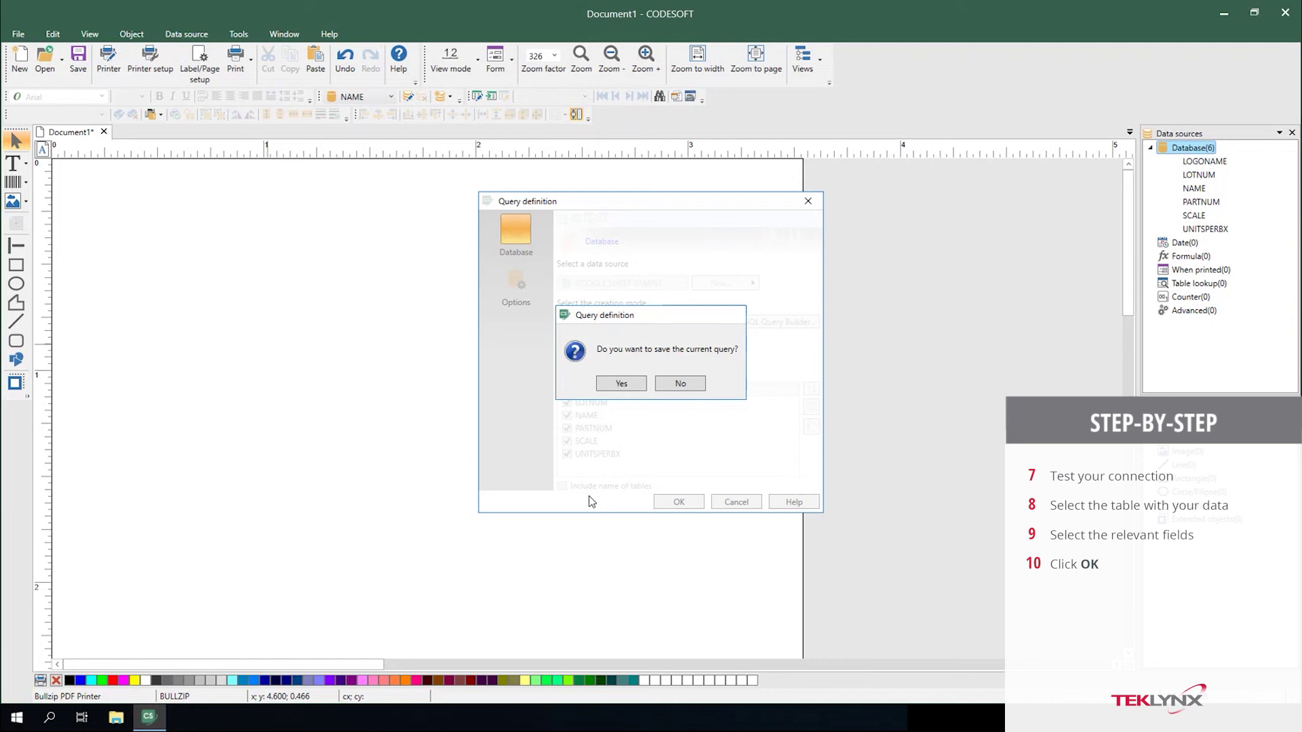
Skip saving the query and place NAME as text, PARTNUM as a barcode, LOGONAME as an image
{"action": "left_click", "coordinate": [681, 384]}
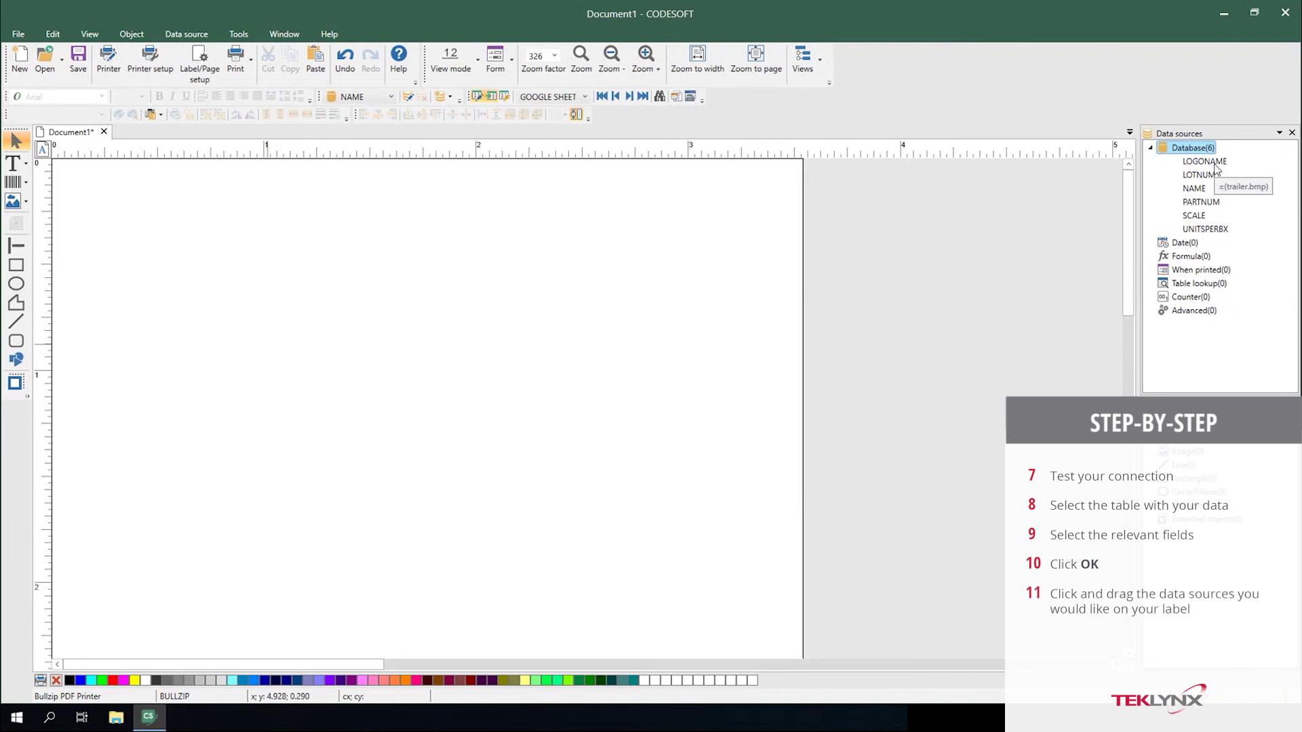
{"action": "left_click_drag", "start_coordinate": [1196, 192], "coordinate": [87, 184]}
{"action": "left_click", "coordinate": [125, 209]}
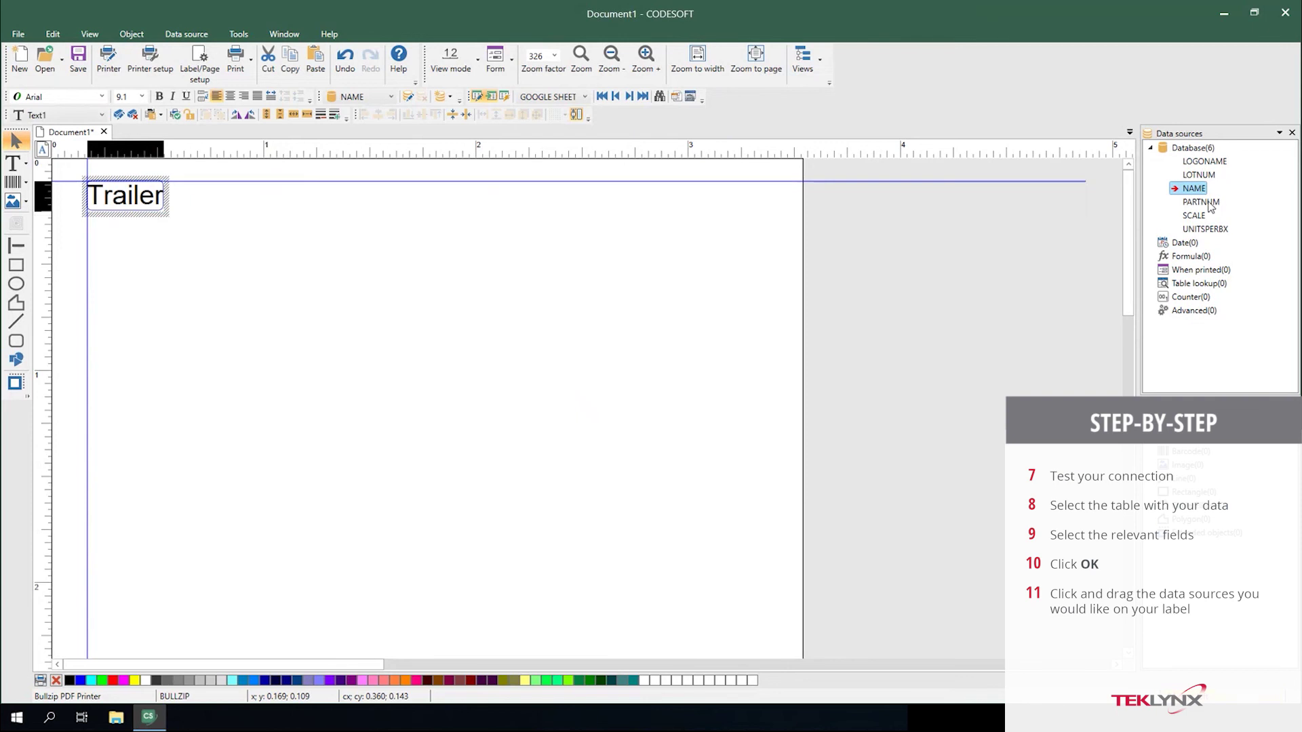
{"action": "left_click_drag", "start_coordinate": [1211, 207], "coordinate": [111, 299]}
{"action": "left_click", "coordinate": [171, 338]}
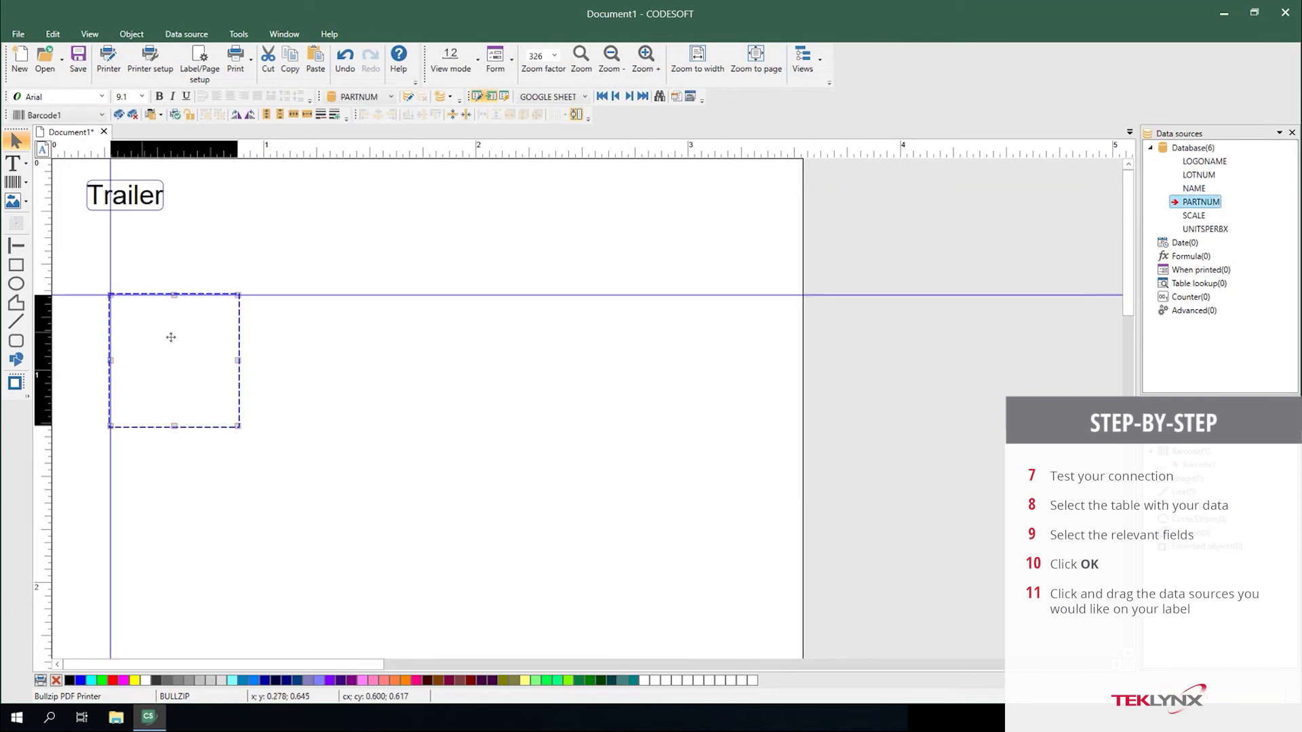
{"action": "left_click", "coordinate": [1024, 213]}
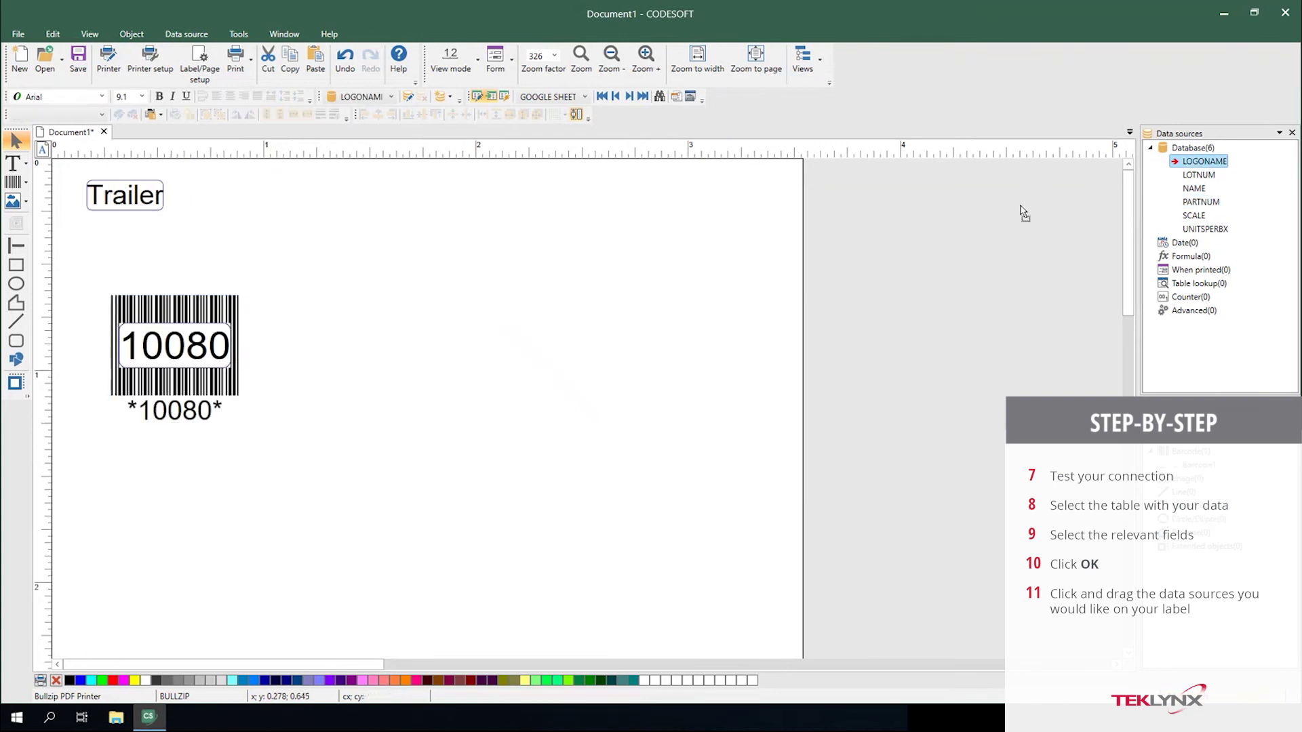
{"action": "left_click_drag", "start_coordinate": [1024, 213], "coordinate": [475, 252]}
{"action": "left_click", "coordinate": [514, 308]}
Step the label preview to the Decker record, then review and close the query results
{"action": "left_click", "coordinate": [630, 97]}
{"action": "left_click", "coordinate": [630, 99]}
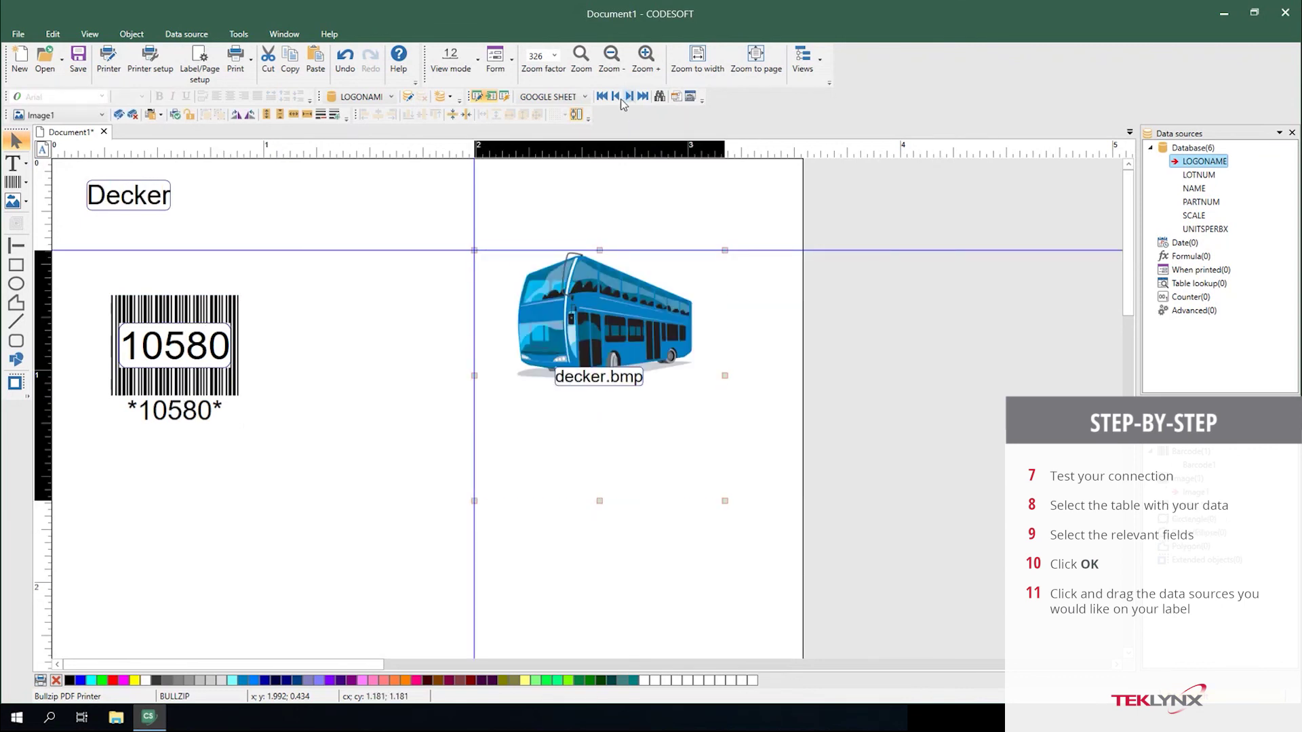
{"action": "left_click", "coordinate": [505, 95]}
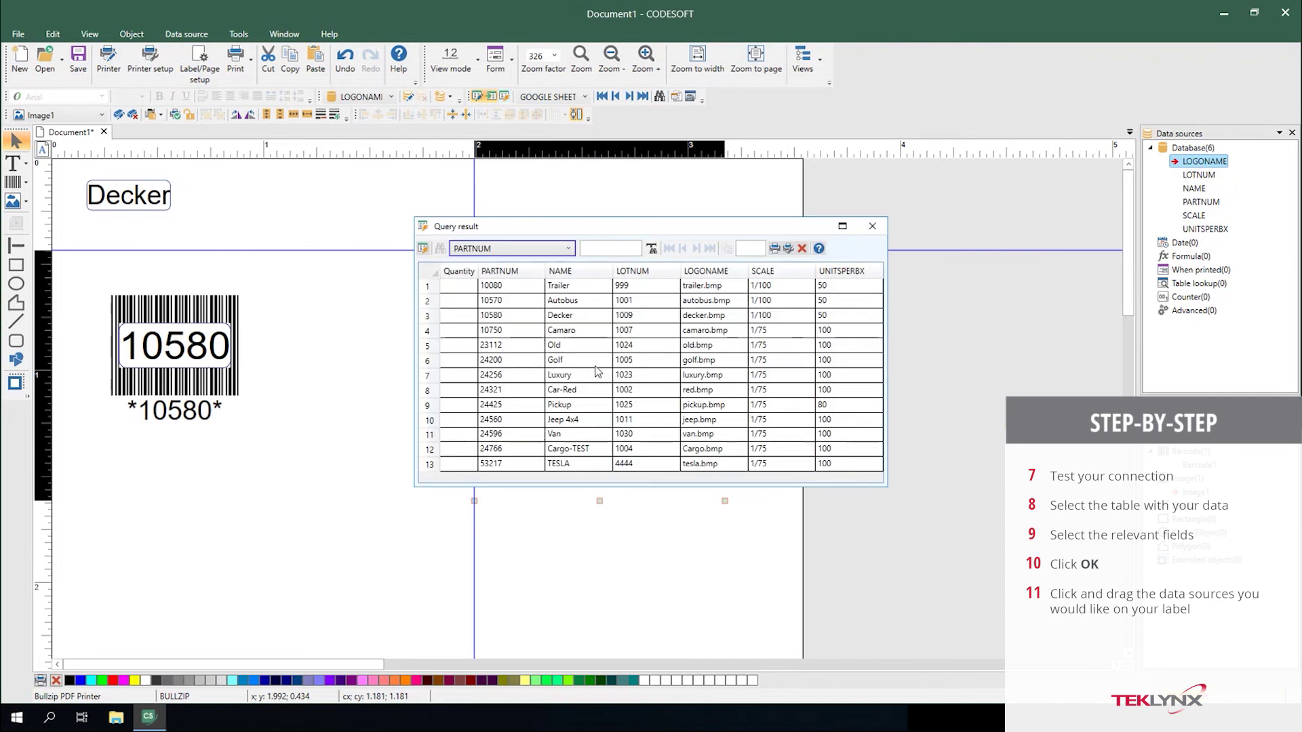
{"action": "left_click", "coordinate": [872, 226]}
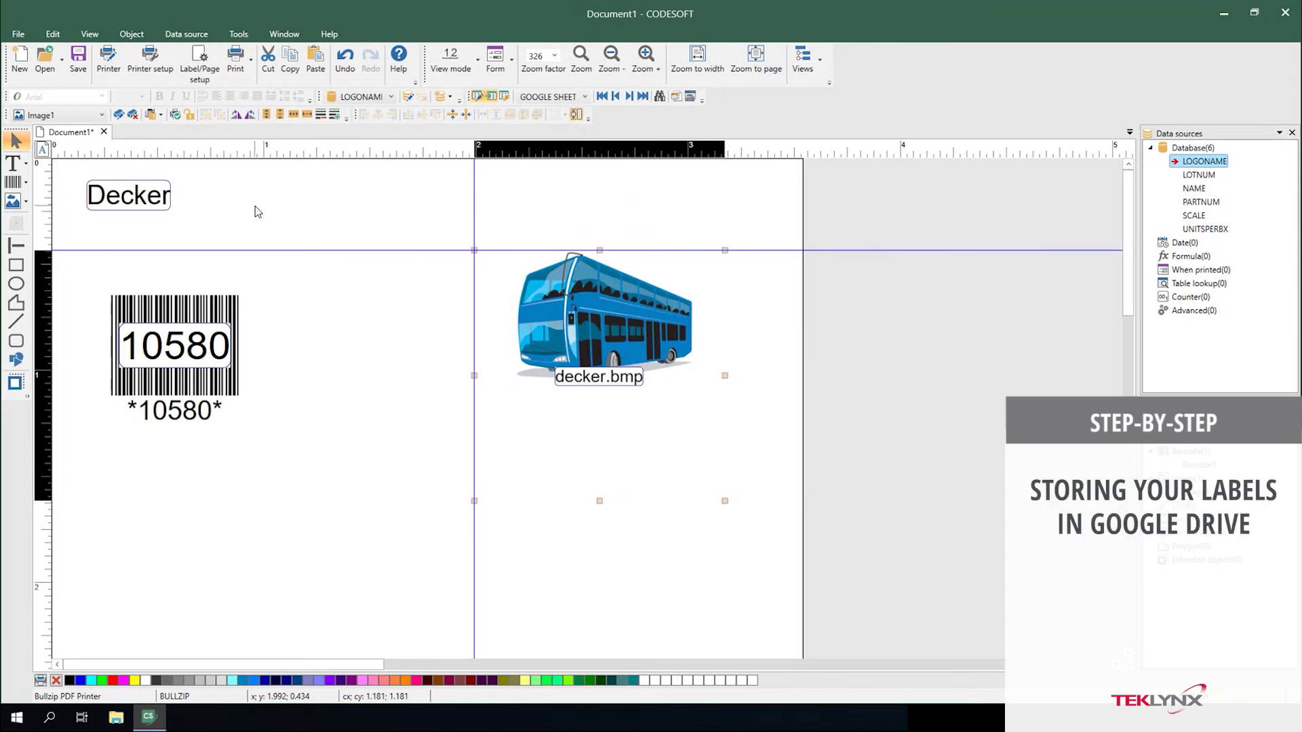
Save the label via File > Save As > Google Drive under the name TOYS SAMPLE LABEL
{"action": "left_click", "coordinate": [18, 34]}
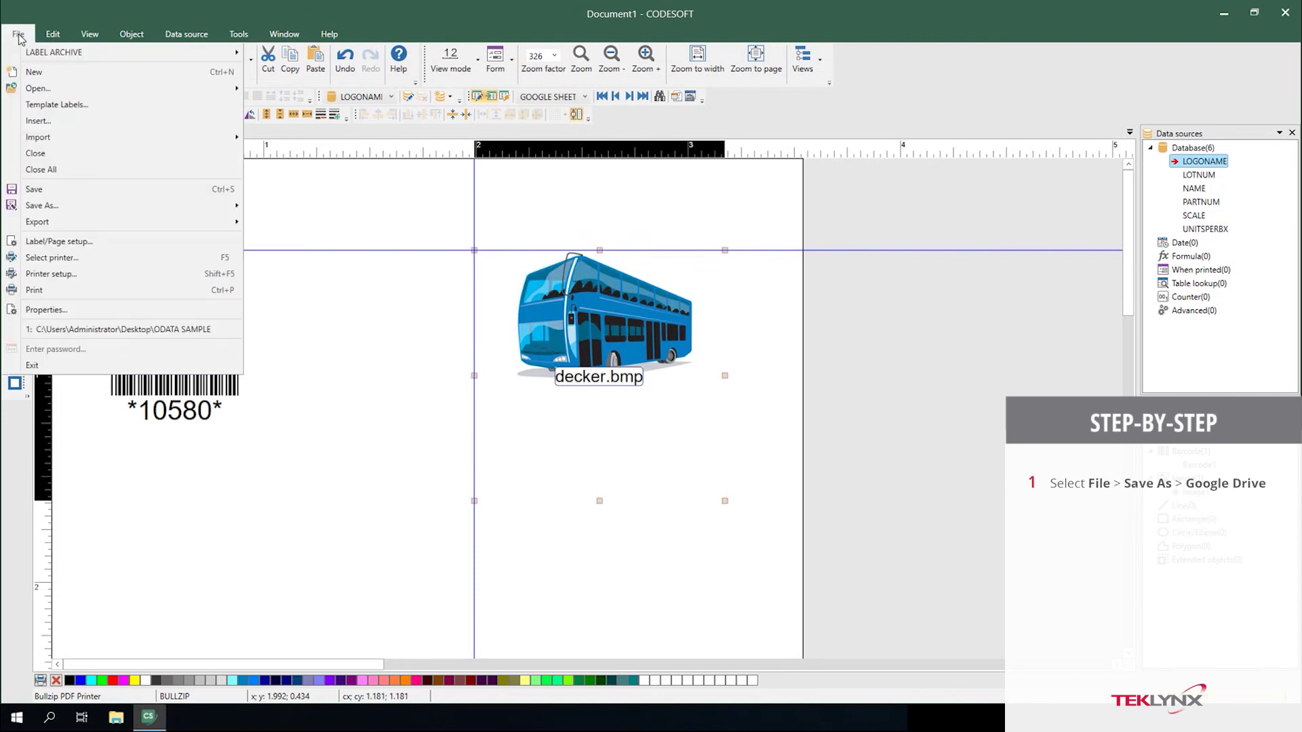
{"action": "mouse_move", "coordinate": [62, 211]}
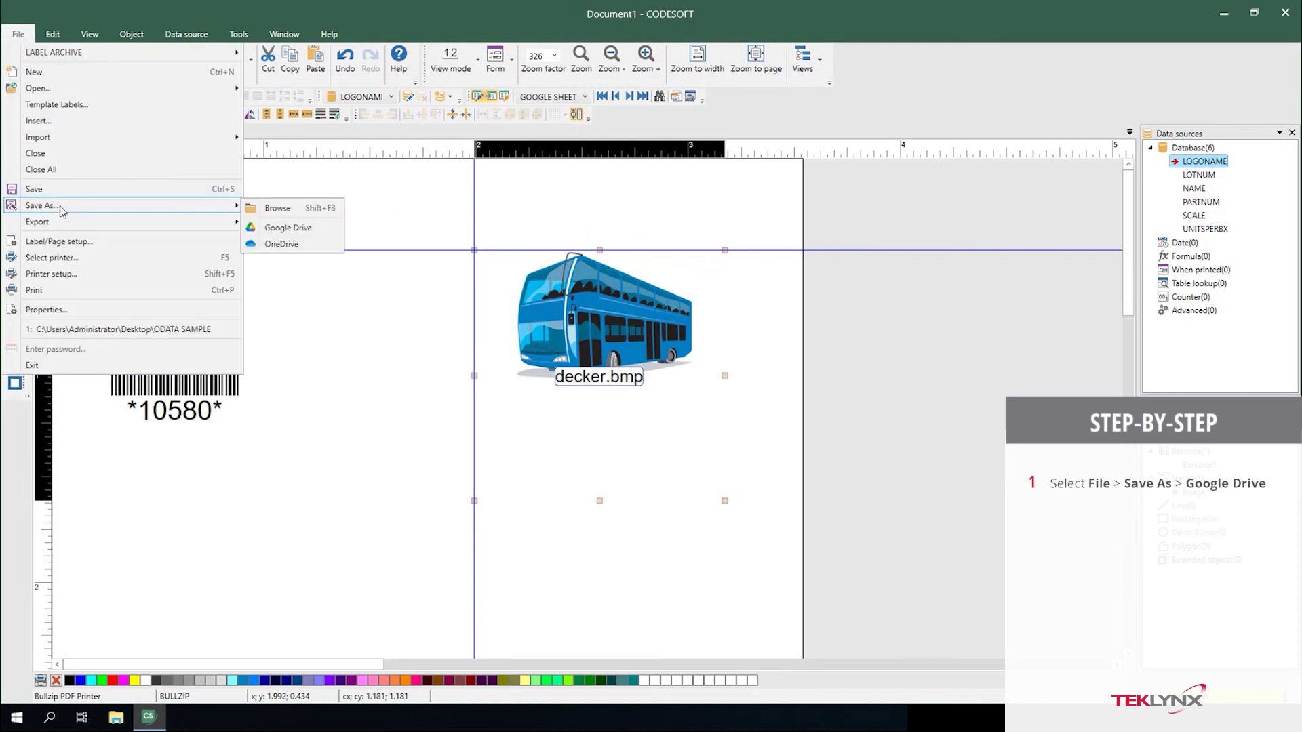
{"action": "left_click", "coordinate": [286, 230]}
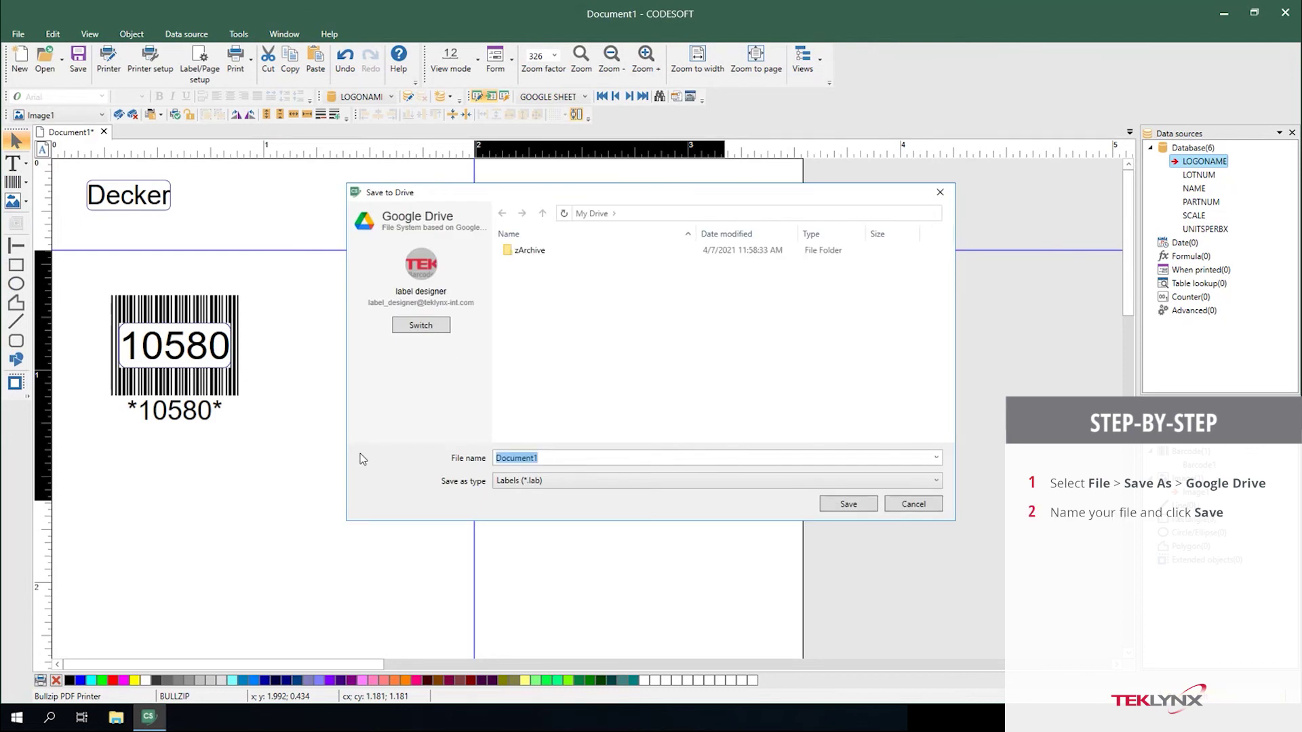
{"action": "type", "text": "TC"}
{"action": "type", "text": "YS SAMPLE LABEL"}
{"action": "left_click", "coordinate": [849, 508]}
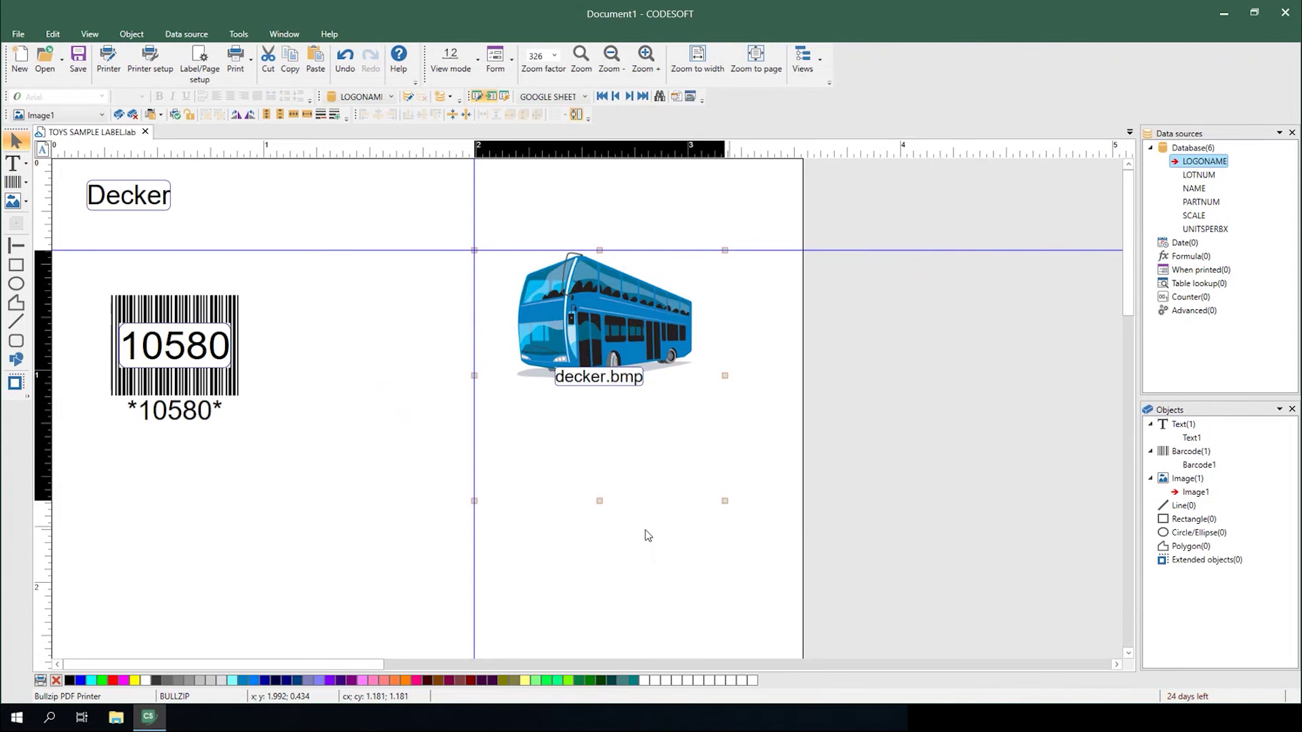
Close the TOYS SAMPLE LABEL.lab document tab
{"action": "left_click", "coordinate": [146, 132]}
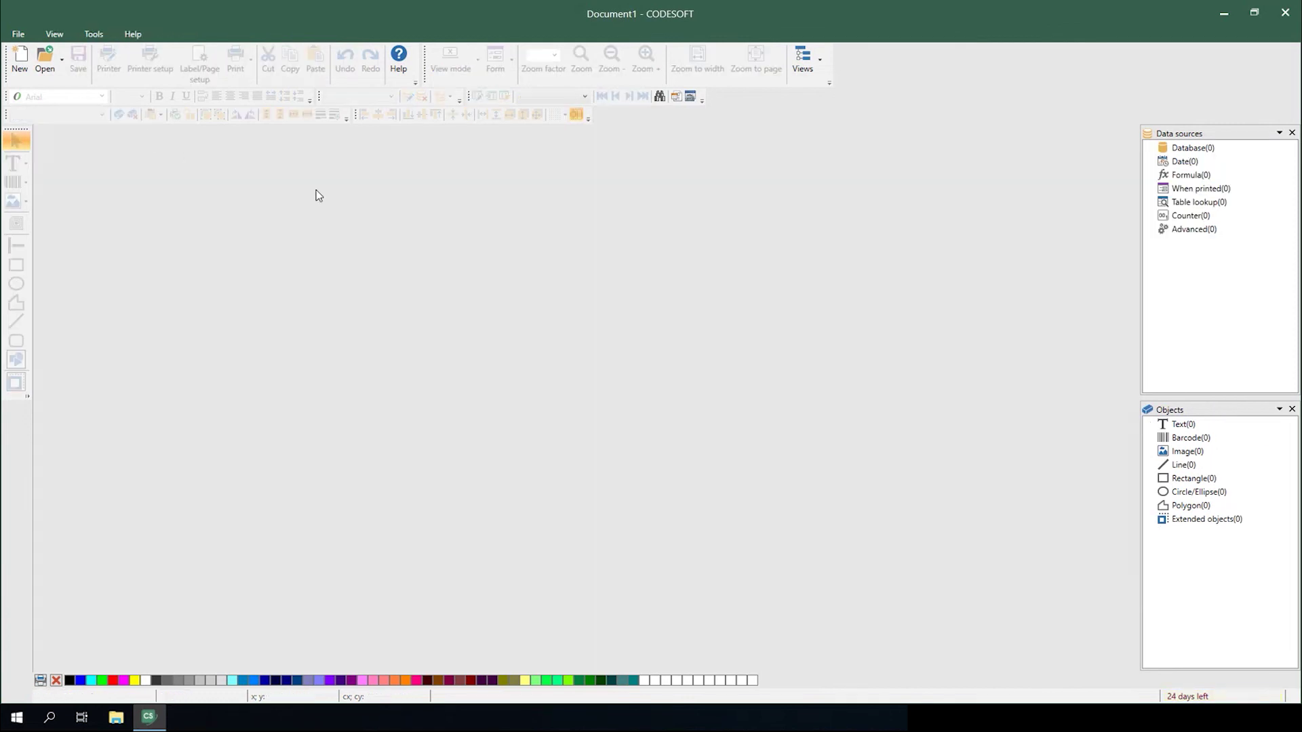